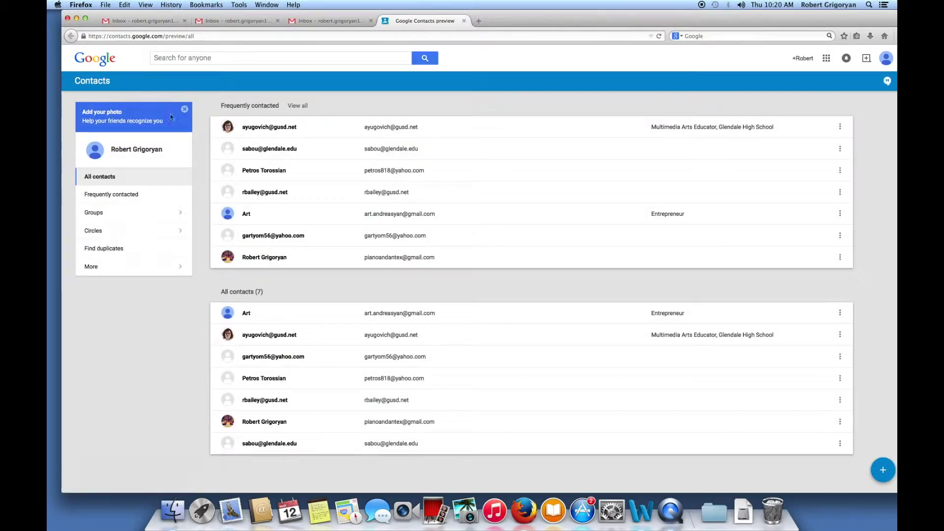
Expand the Groups section in the sidebar to reveal the New group option
left_click(114, 214)
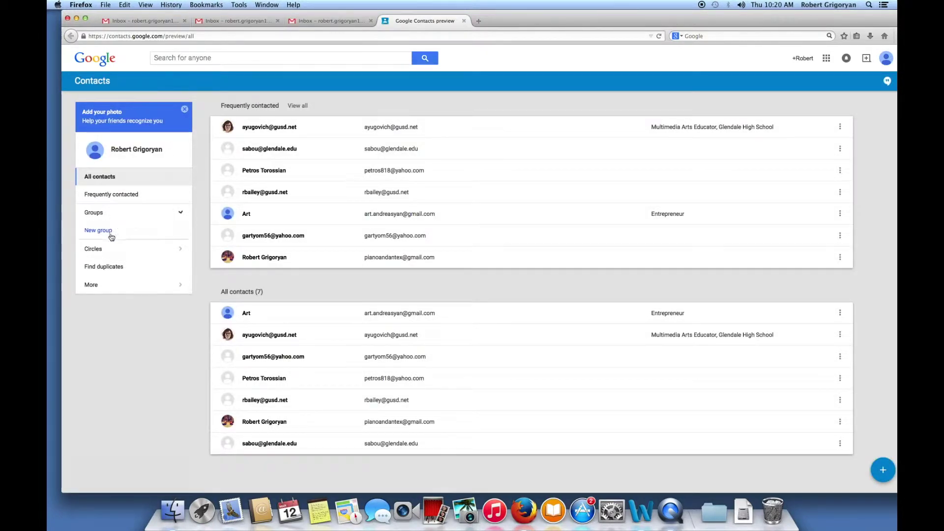
Make a new contact group with the name 'TechTeam'
left_click(104, 233)
type("TechTeam")
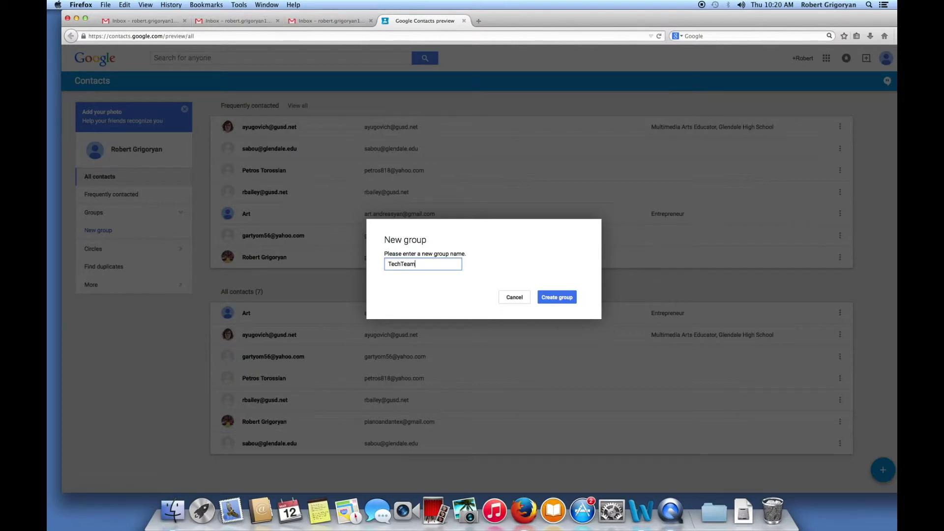
left_click(556, 297)
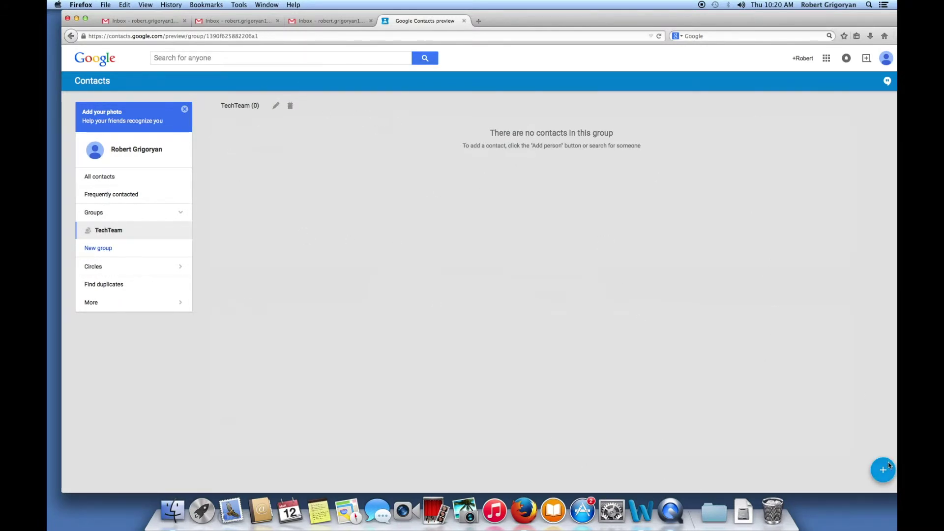
left_click(883, 469)
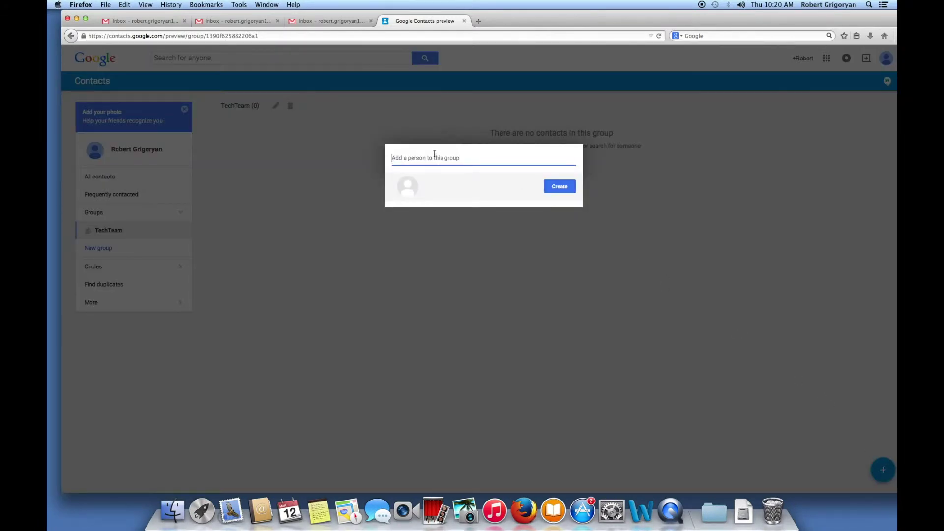
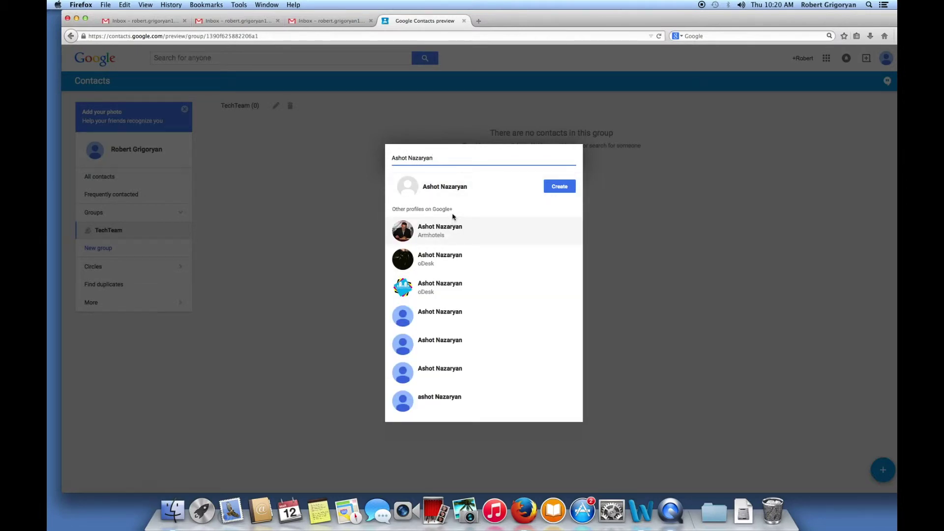
left_click(454, 315)
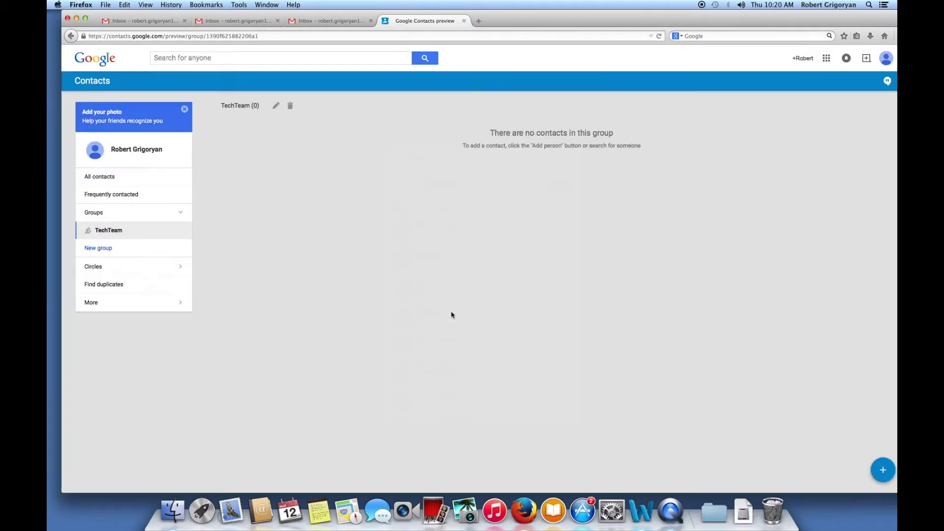
left_click(883, 470)
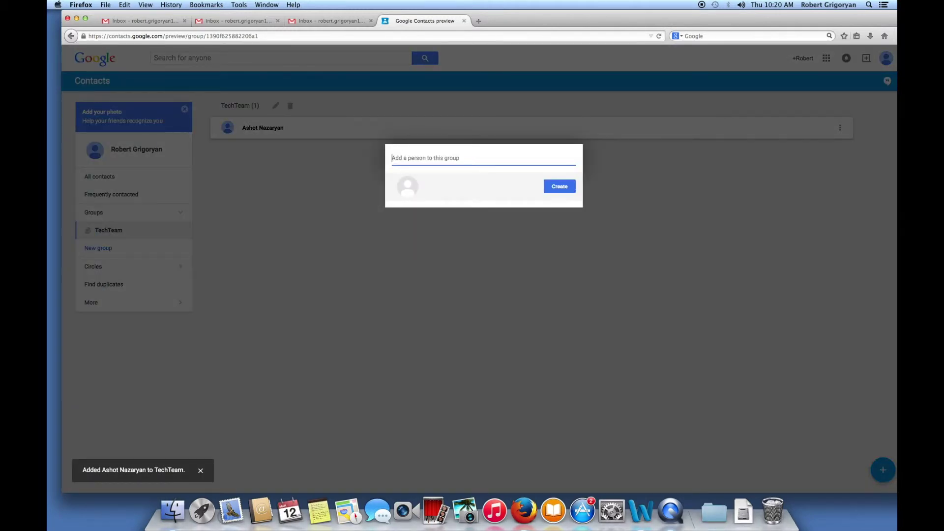
type("ad")
left_click(442, 230)
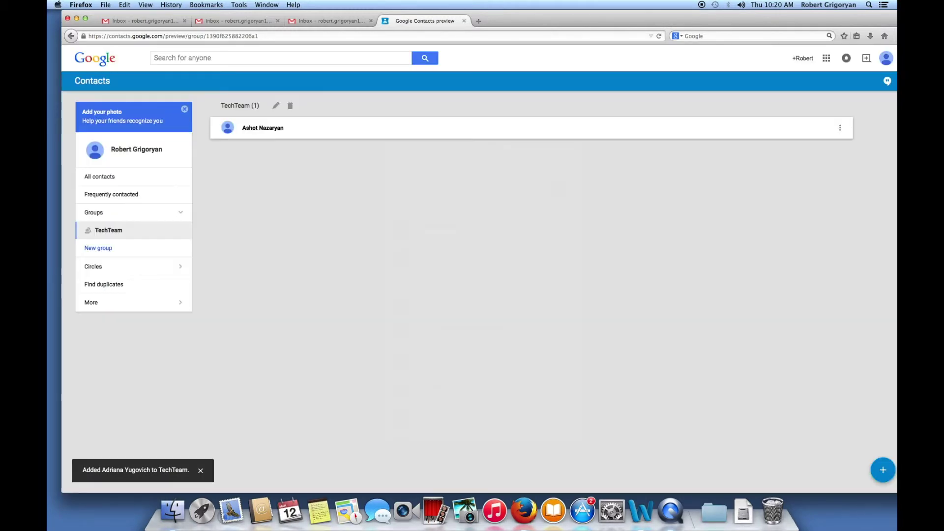
left_click(883, 470)
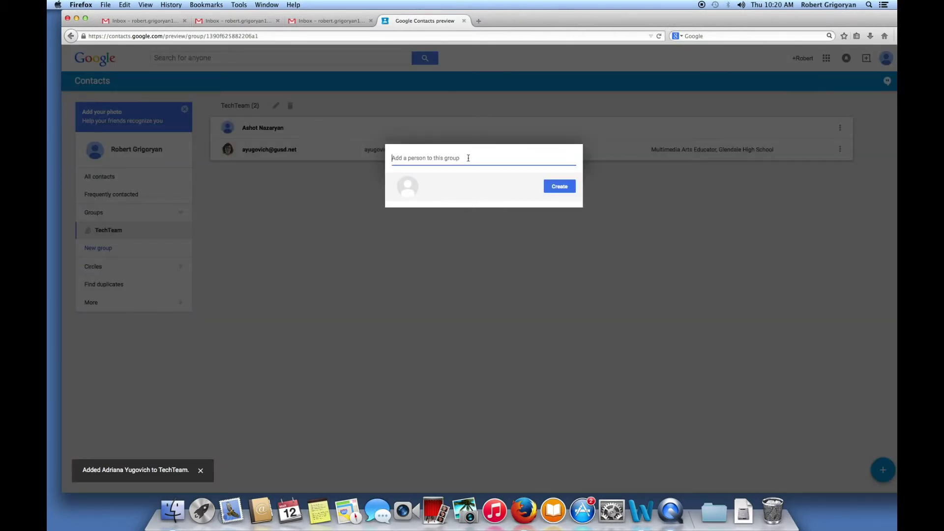
type("q")
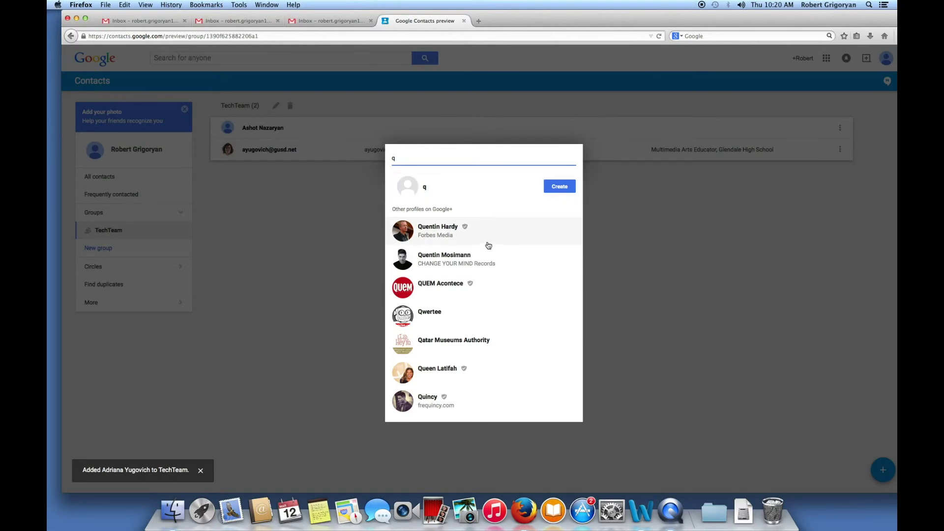
left_click(486, 231)
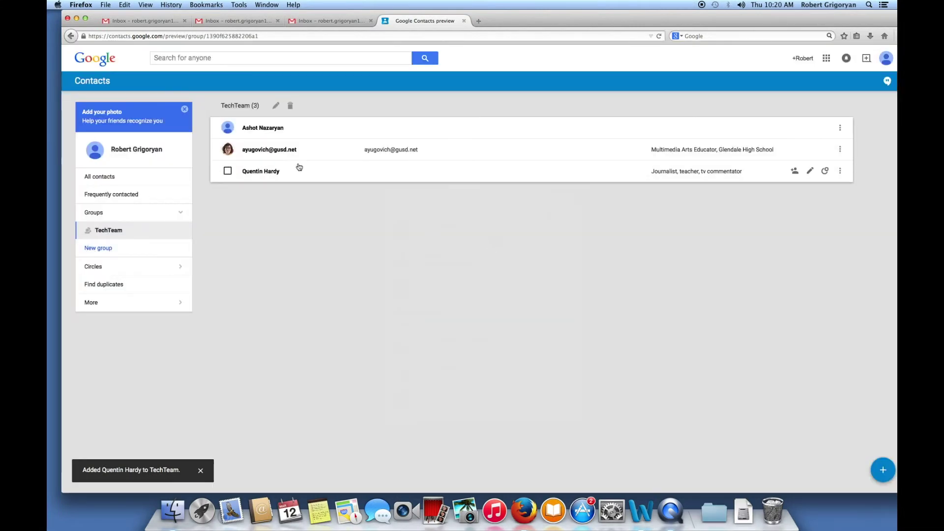